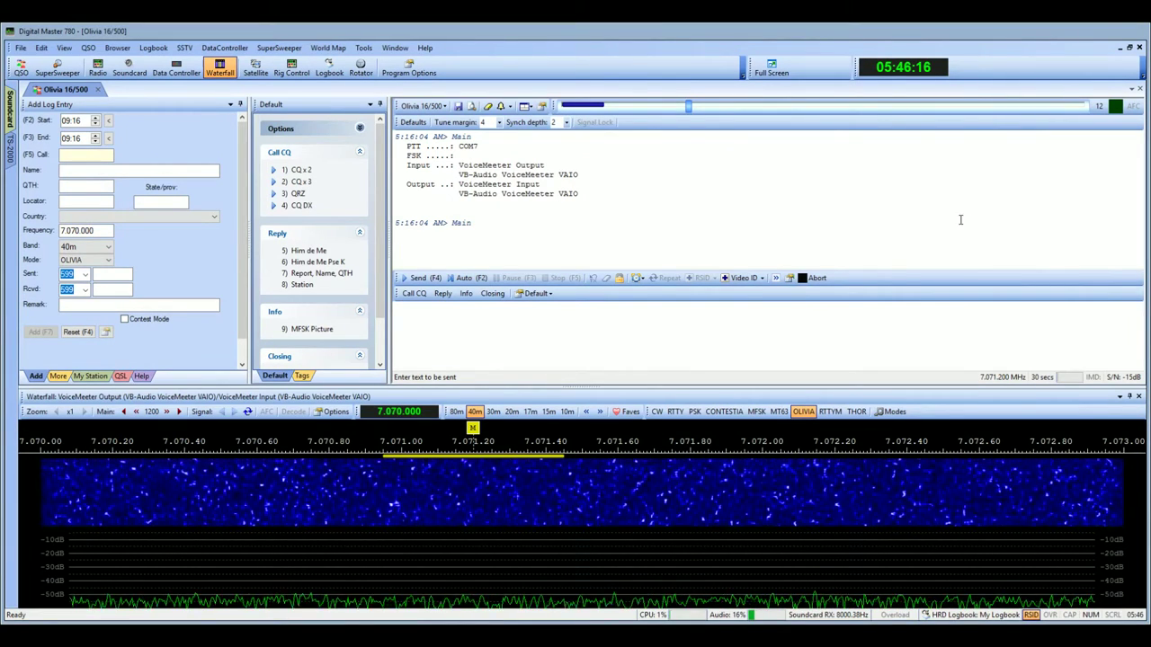
{"action": "type", "text": "f"}
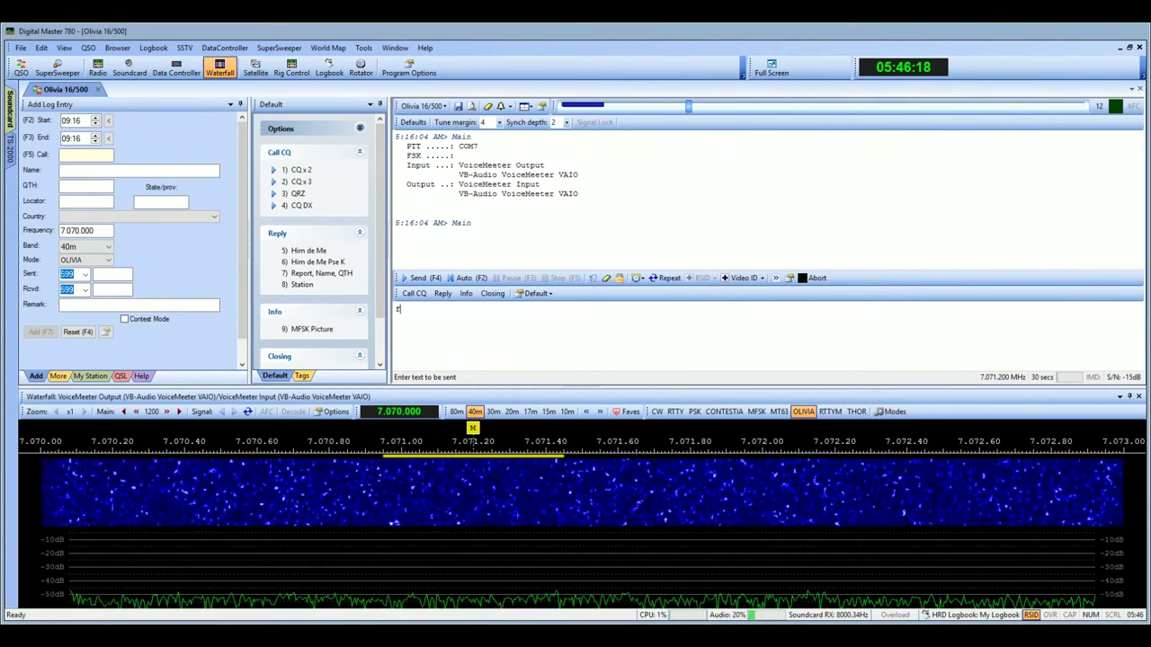
{"action": "type", "text": "fffffffffffffffffffffffffffffffffffffffffff"}
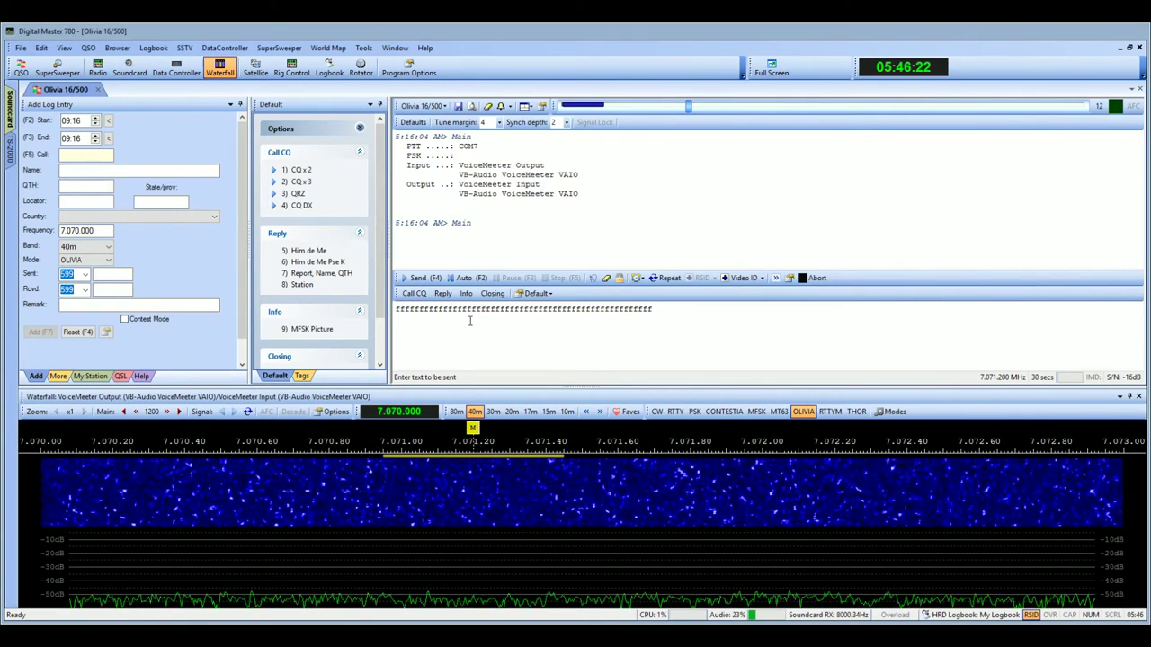
{"action": "key", "text": "BackSpace"}
{"action": "key", "text": "BackSpace"}
{"action": "key", "text": "BackSpace"}
{"action": "key", "text": "BackSpace"}
{"action": "key", "text": "BackSpace"}
{"action": "key", "text": "BackSpace"}
{"action": "key", "text": "BackSpace"}
{"action": "key", "text": "BackSpace"}
{"action": "key", "text": "BackSpace"}
{"action": "key", "text": "BackSpace"}
{"action": "key", "text": "BackSpace"}
{"action": "key", "text": "BackSpace"}
{"action": "key", "text": "BackSpace"}
{"action": "key", "text": "BackSpace"}
{"action": "key", "text": "BackSpace"}
{"action": "key", "text": "BackSpace"}
{"action": "key", "text": "BackSpace"}
{"action": "key", "text": "BackSpace"}
{"action": "key", "text": "BackSpace"}
{"action": "key", "text": "BackSpace"}
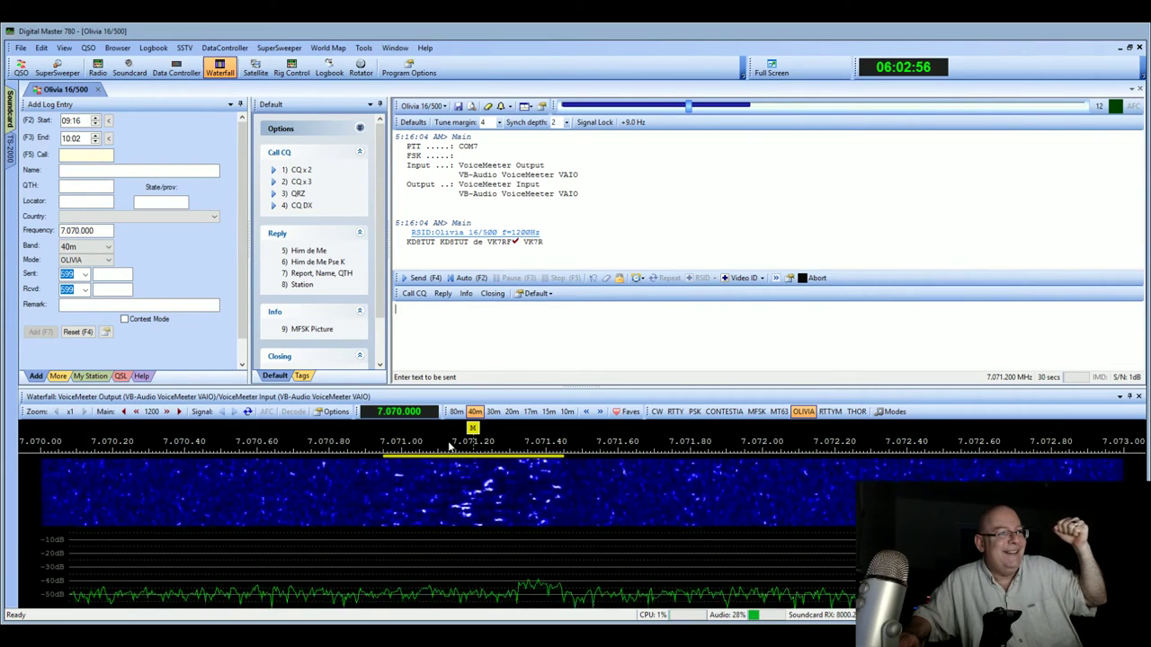
Load the calling station's call sign into the log entry and start transmitting a Him de Me reply with "Hi" and the operator's first name
{"action": "left_click", "coordinate": [509, 244]}
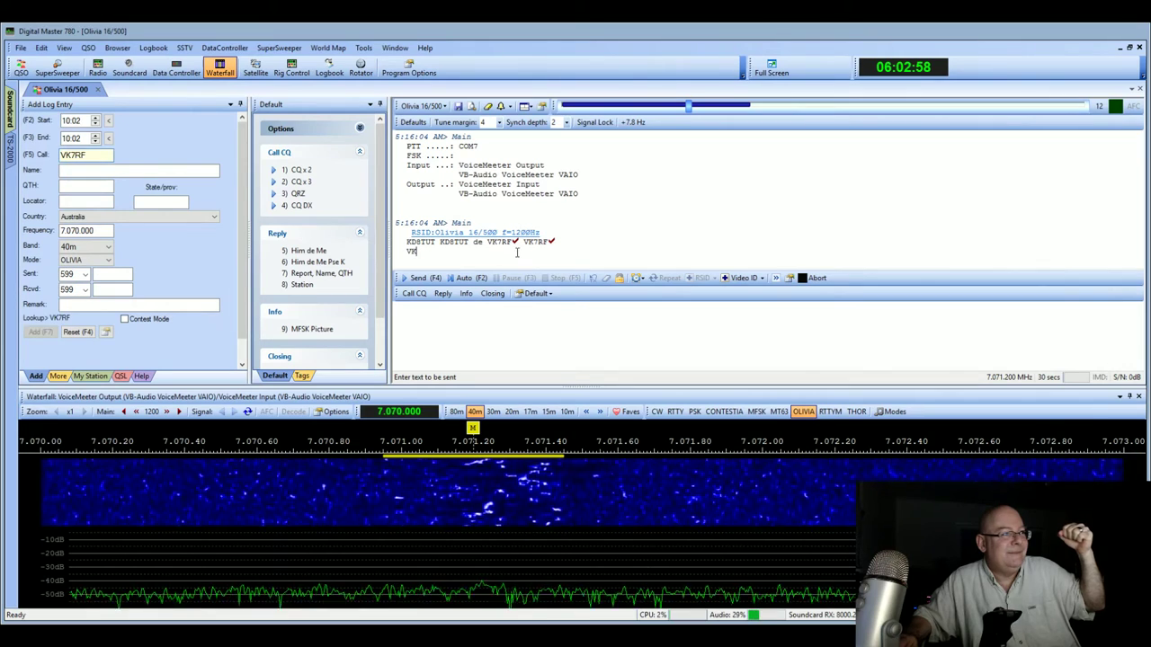
{"action": "left_click", "coordinate": [307, 252]}
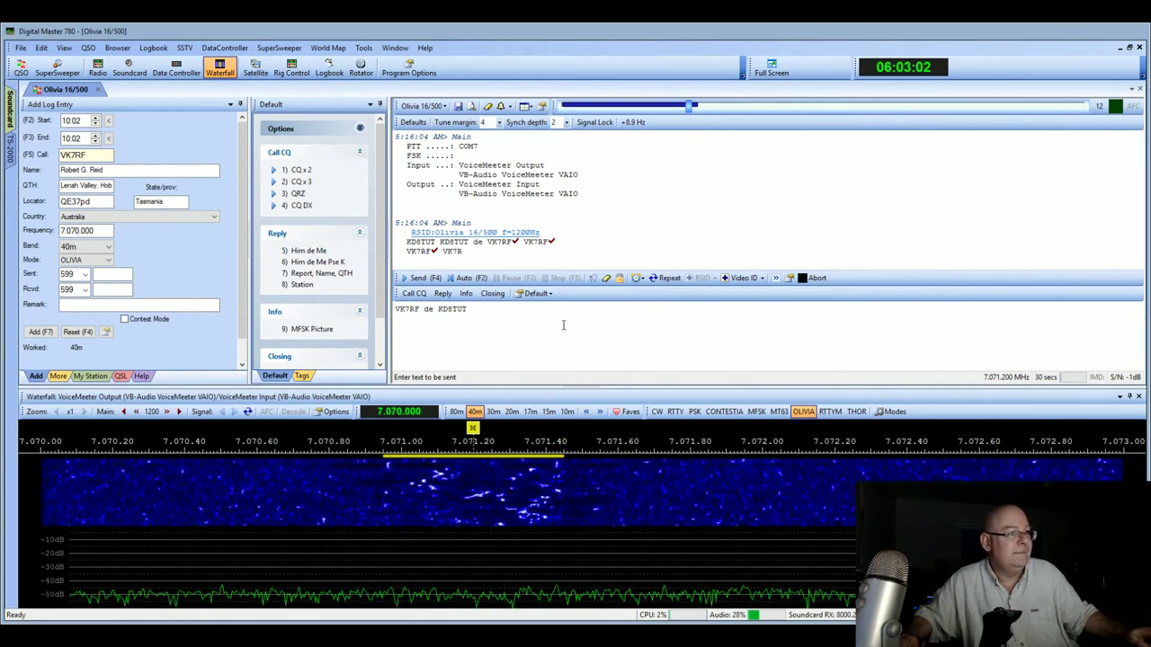
{"action": "type", "text": "Hi Rob"}
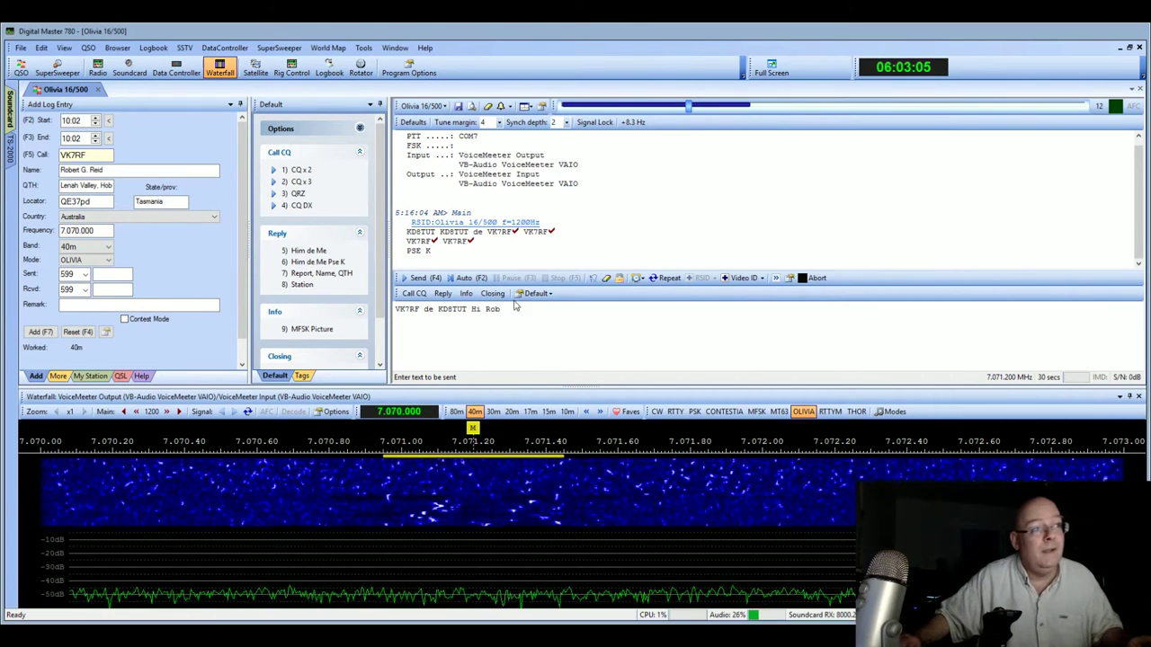
{"action": "key", "text": "F4"}
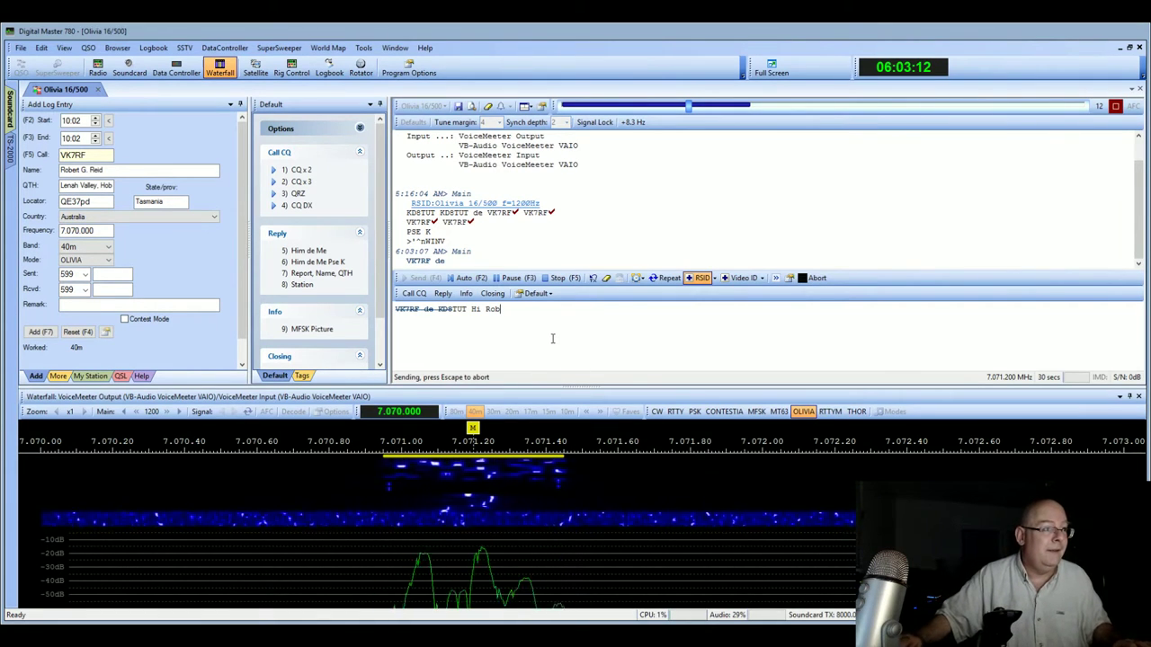
Continue with "how are things in Tasmania... do you have a good copy?", add the Him de Me macro and "k <stop>", and maximize the window
{"action": "type", "text": "ow"}
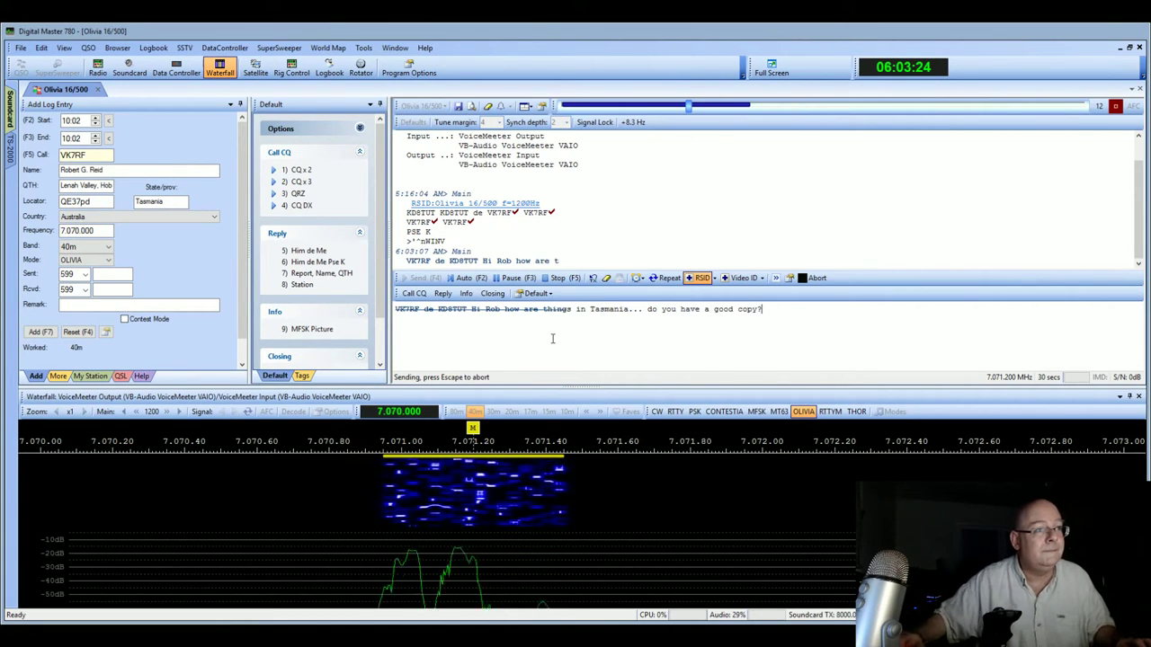
{"action": "left_click", "coordinate": [304, 252]}
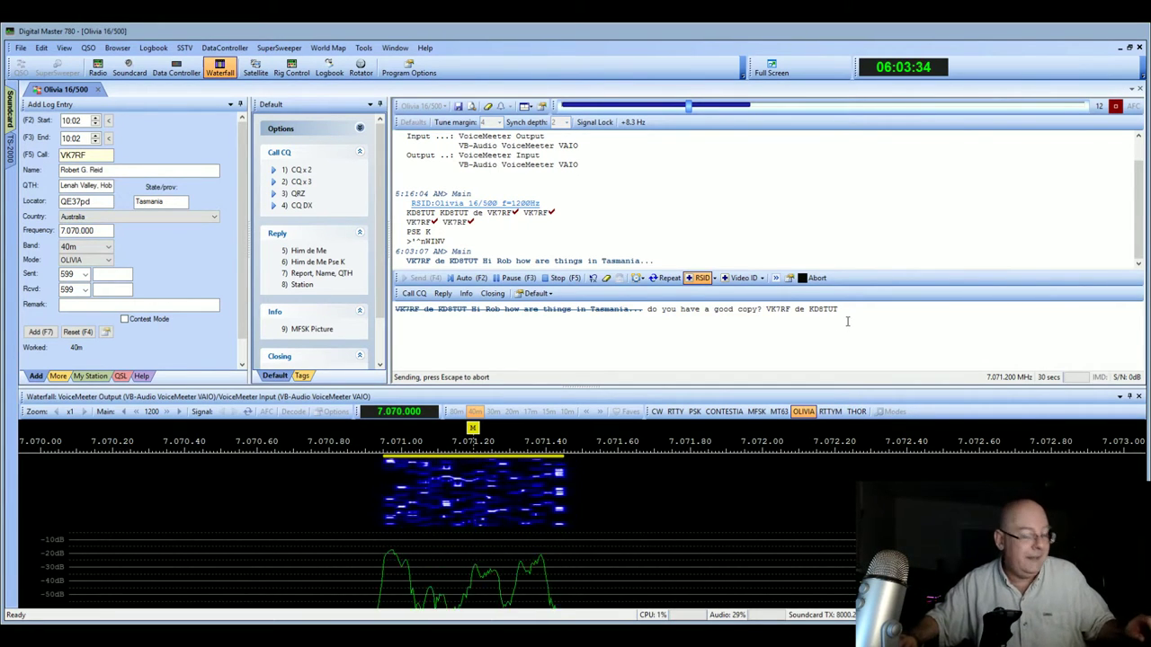
{"action": "type", "text": "k <stop>"}
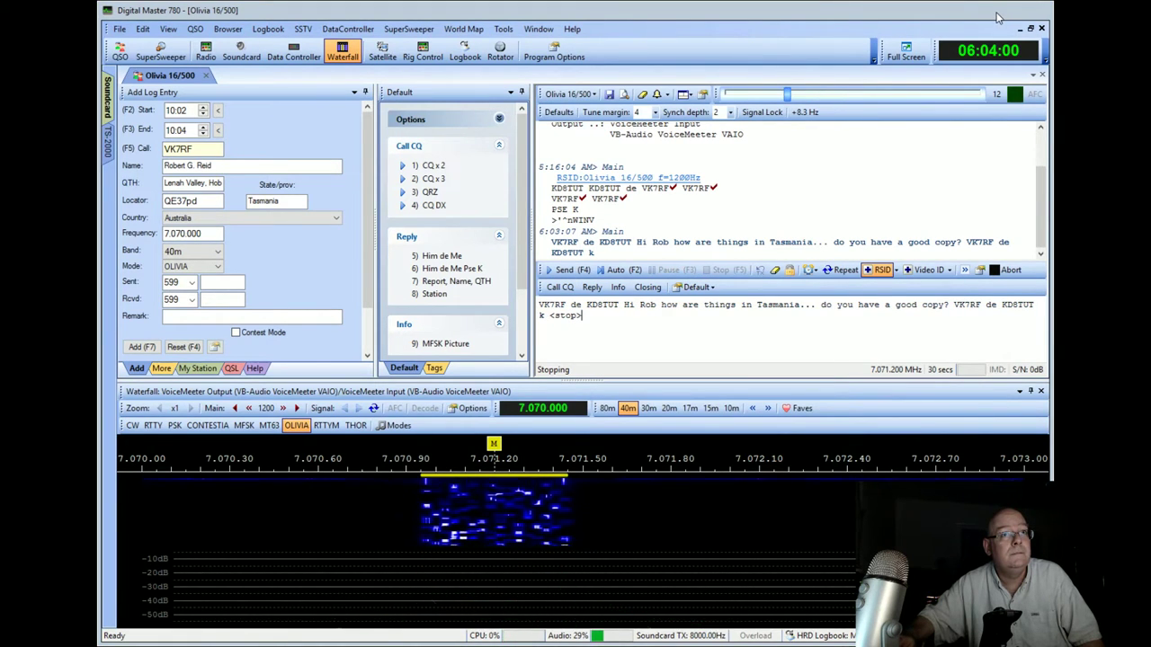
{"action": "double_click", "coordinate": [997, 16]}
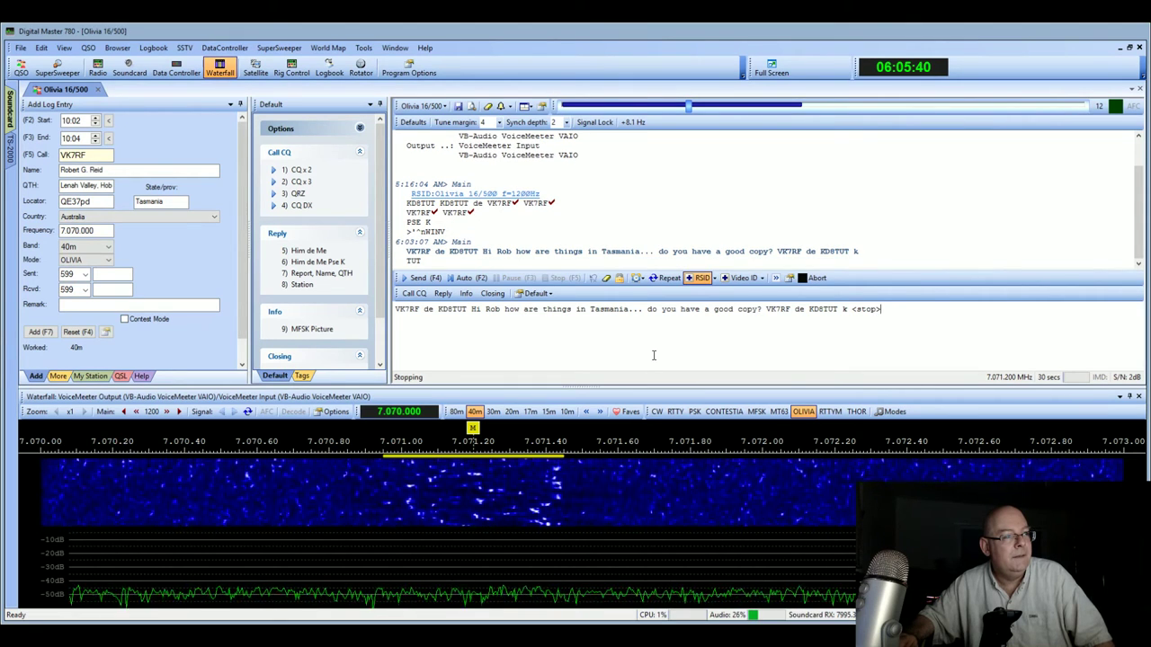
Clear the sent text and start transmitting a new Him de Me reply with "RR" and the operator's first name
{"action": "left_click", "coordinate": [606, 279]}
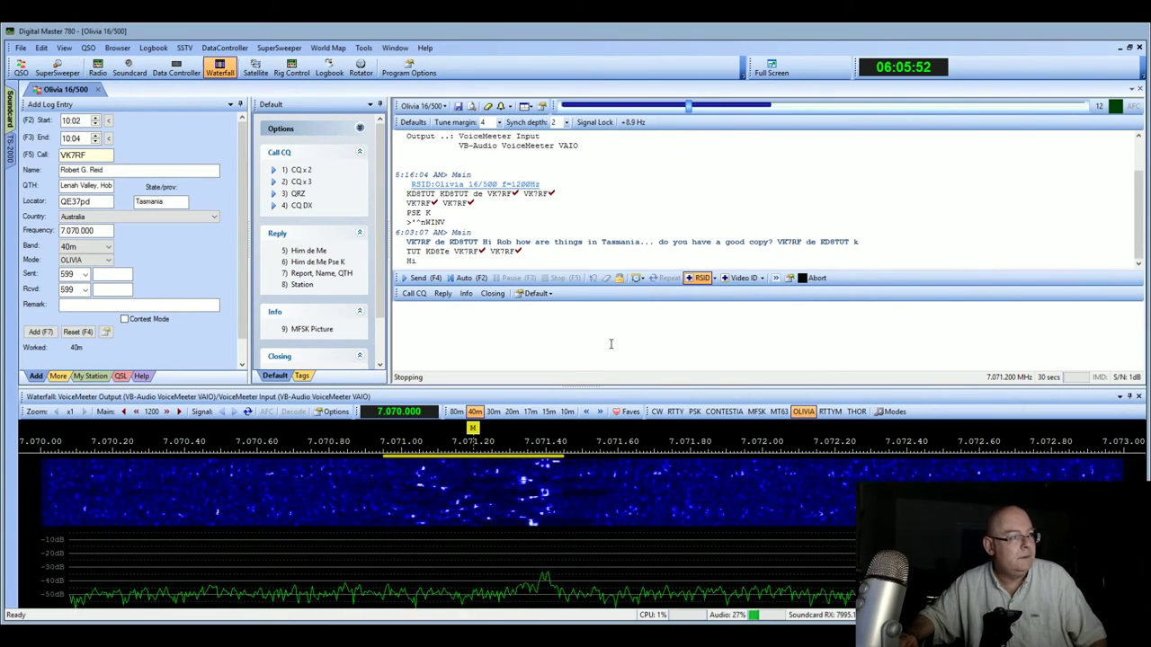
{"action": "left_click", "coordinate": [305, 253]}
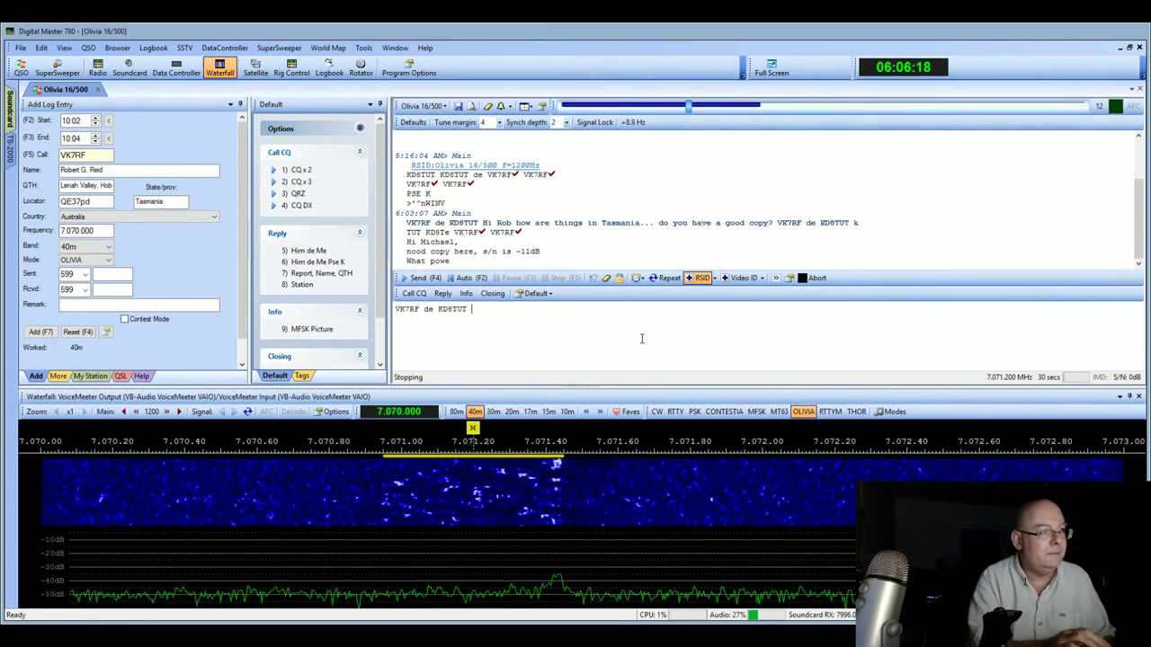
{"action": "type", "text": "RR Ro"}
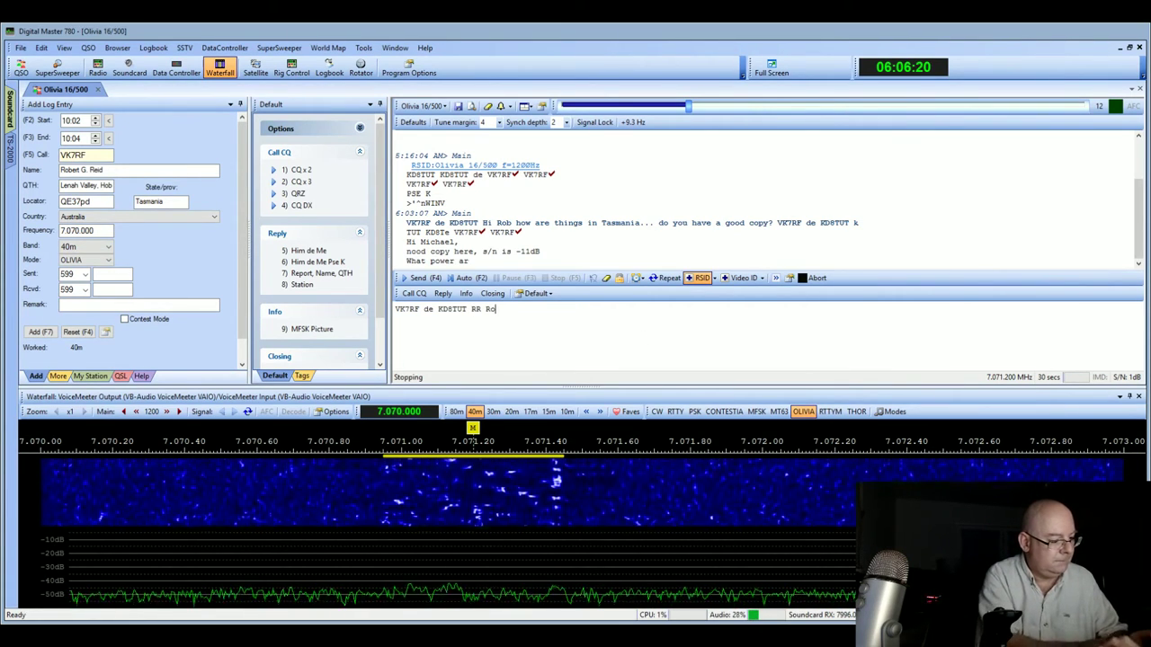
{"action": "type", "text": "b,"}
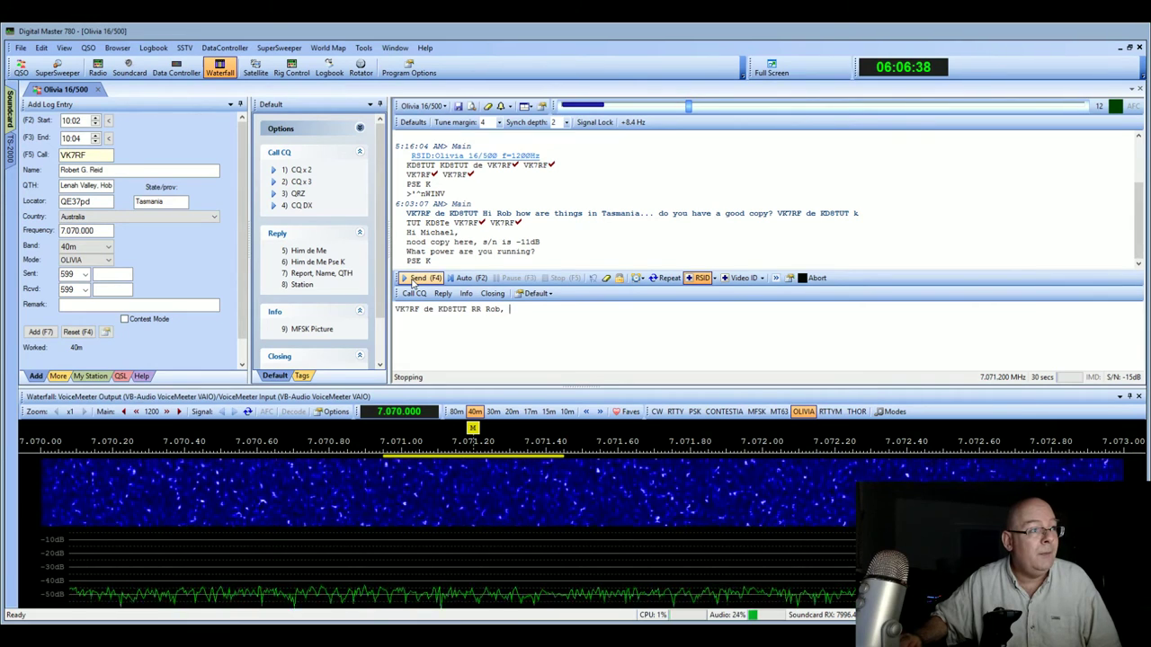
{"action": "left_click", "coordinate": [416, 279]}
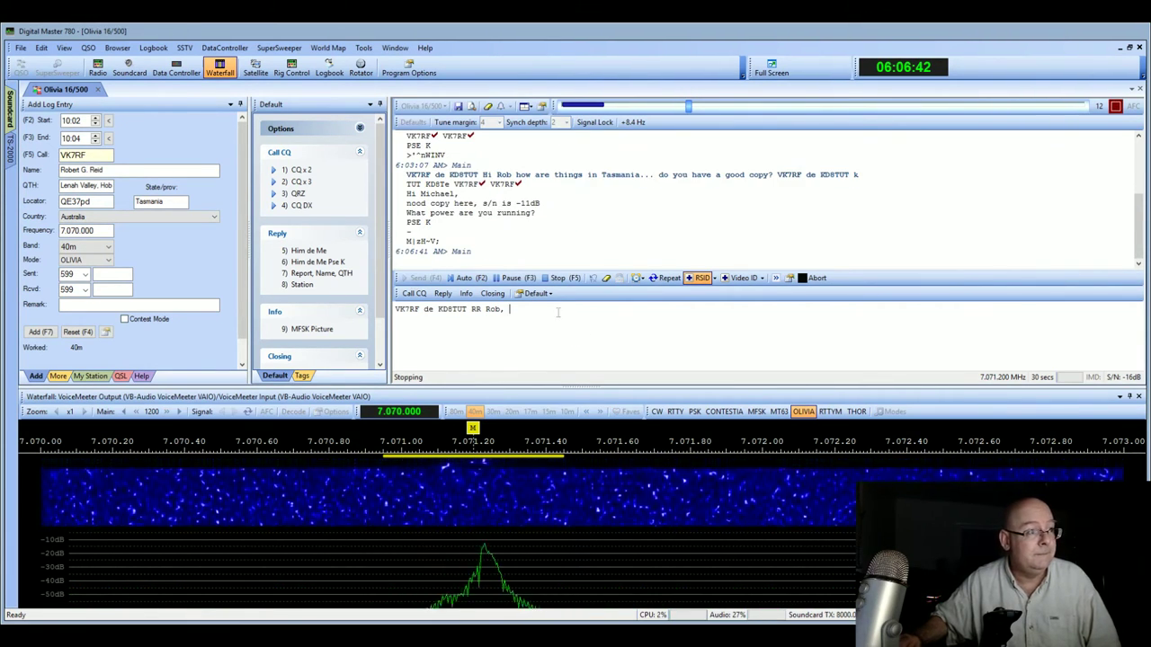
Add the signal report "I've got you +1db s/n." to the outgoing message
{"action": "type", "text": "I've "}
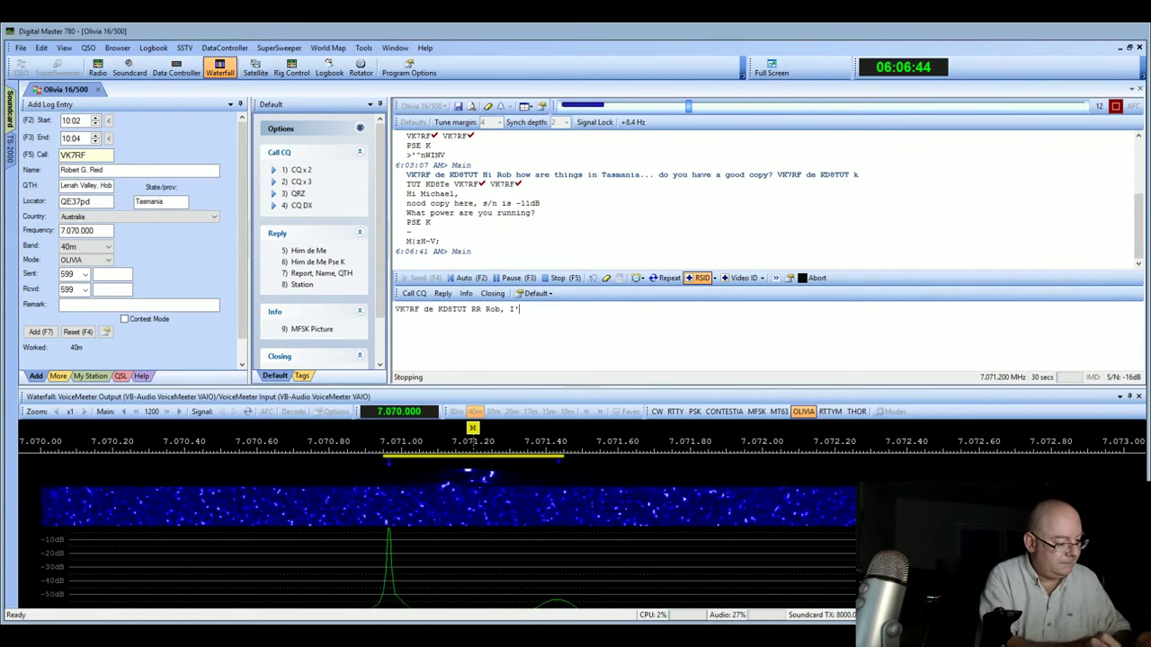
{"action": "type", "text": "got you "}
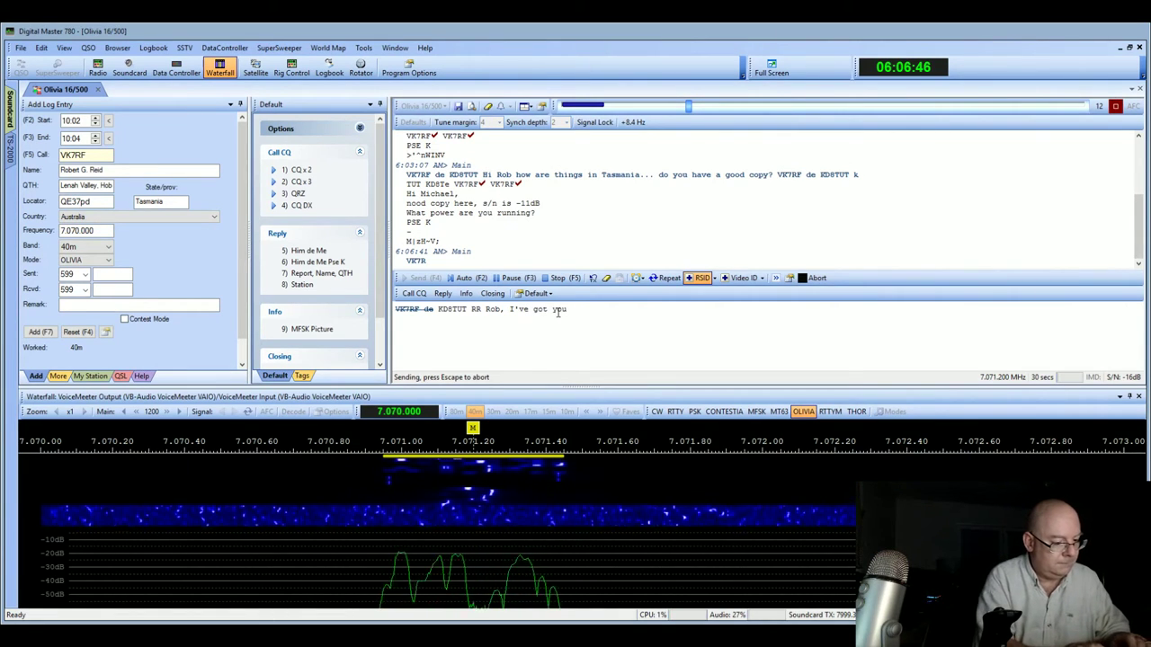
{"action": "type", "text": "+1db above"}
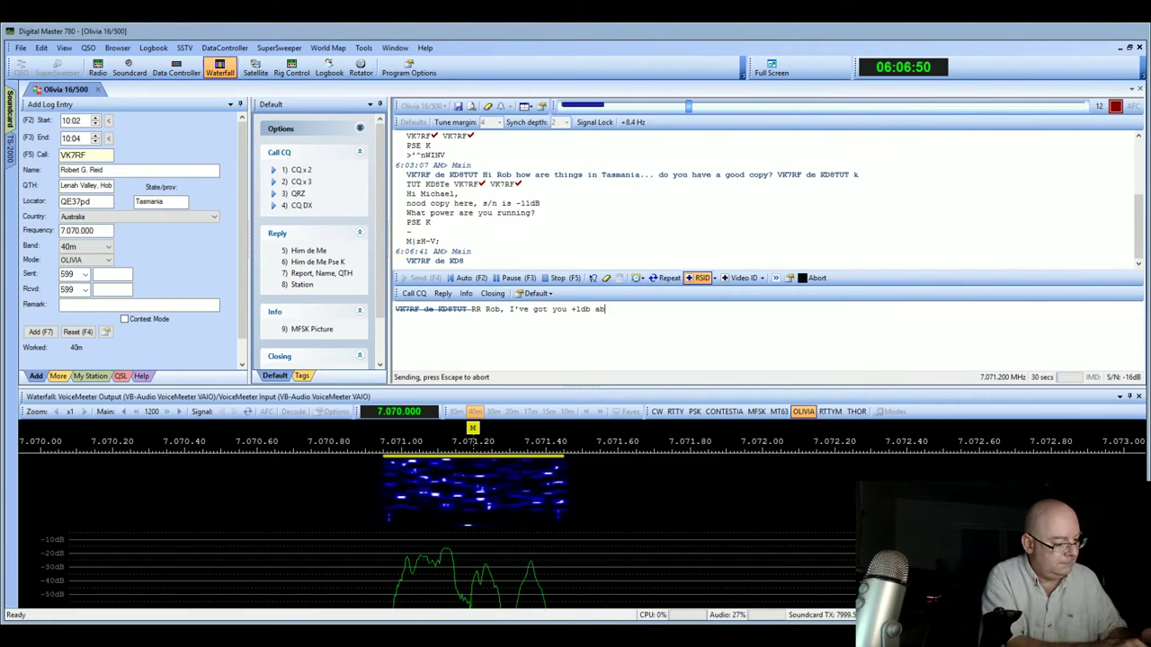
{"action": "key", "text": "BackSpace"}
{"action": "key", "text": "BackSpace"}
{"action": "key", "text": "BackSpace"}
{"action": "key", "text": "BackSpace"}
{"action": "key", "text": "BackSpace"}
{"action": "key", "text": "BackSpace"}
{"action": "type", "text": "s/n. I"}
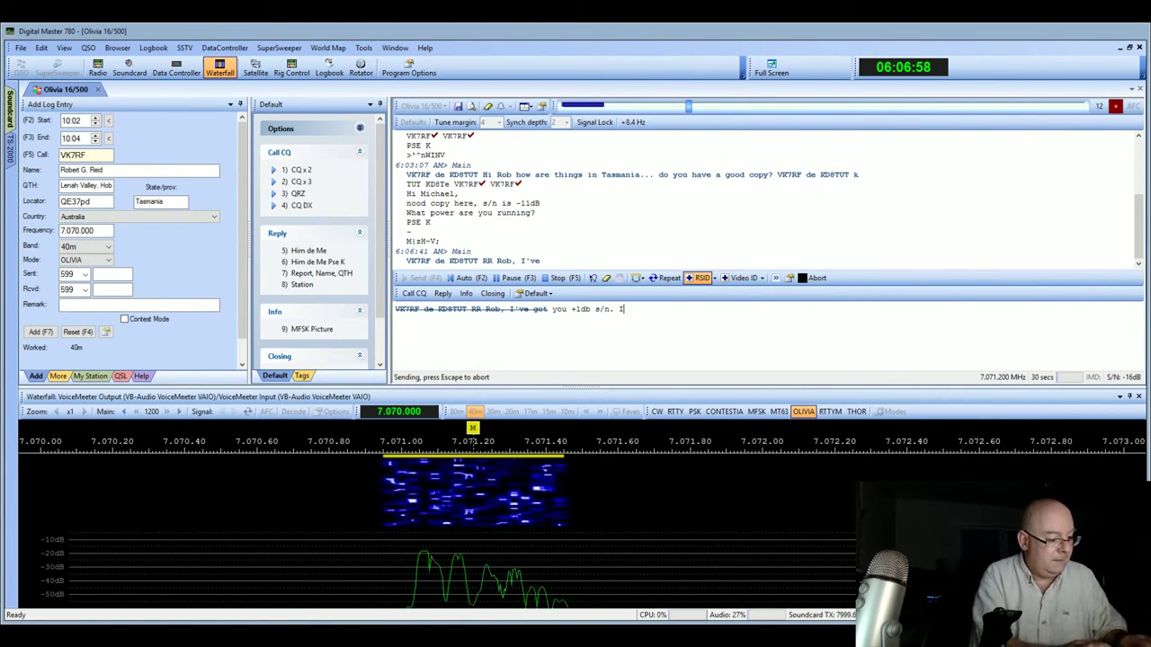
Add the power and antenna details "I'm using 25w- into an OCF Windom up 35 feet." to the message
{"action": "type", "text": "'m using 25W"}
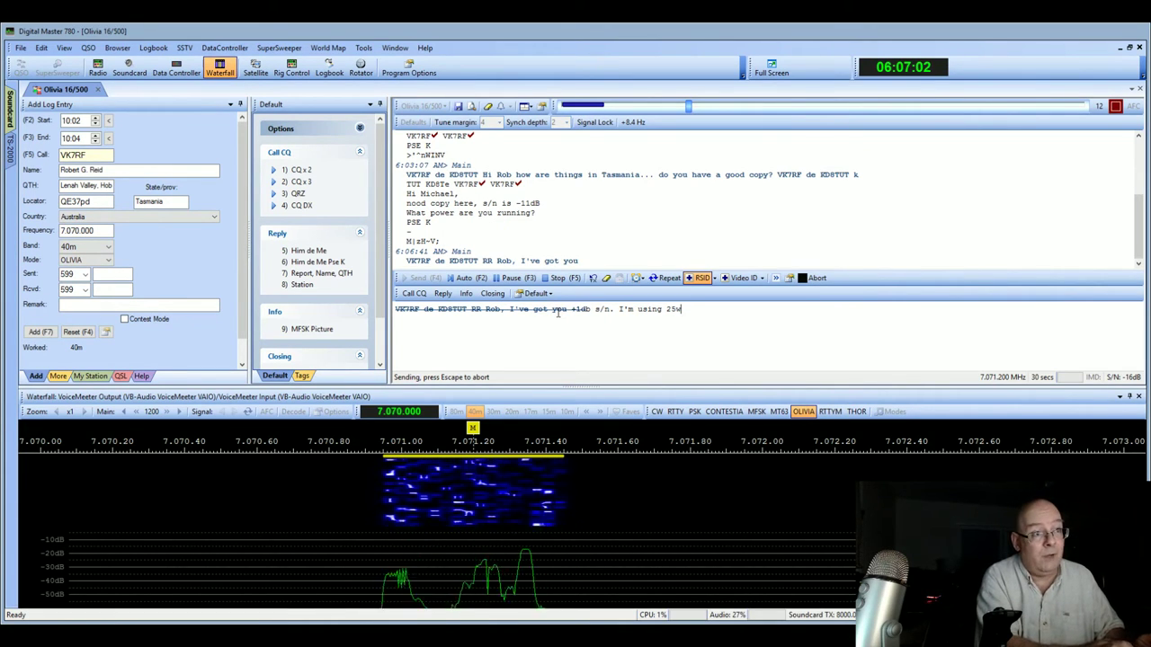
{"action": "type", "text": "- into and"}
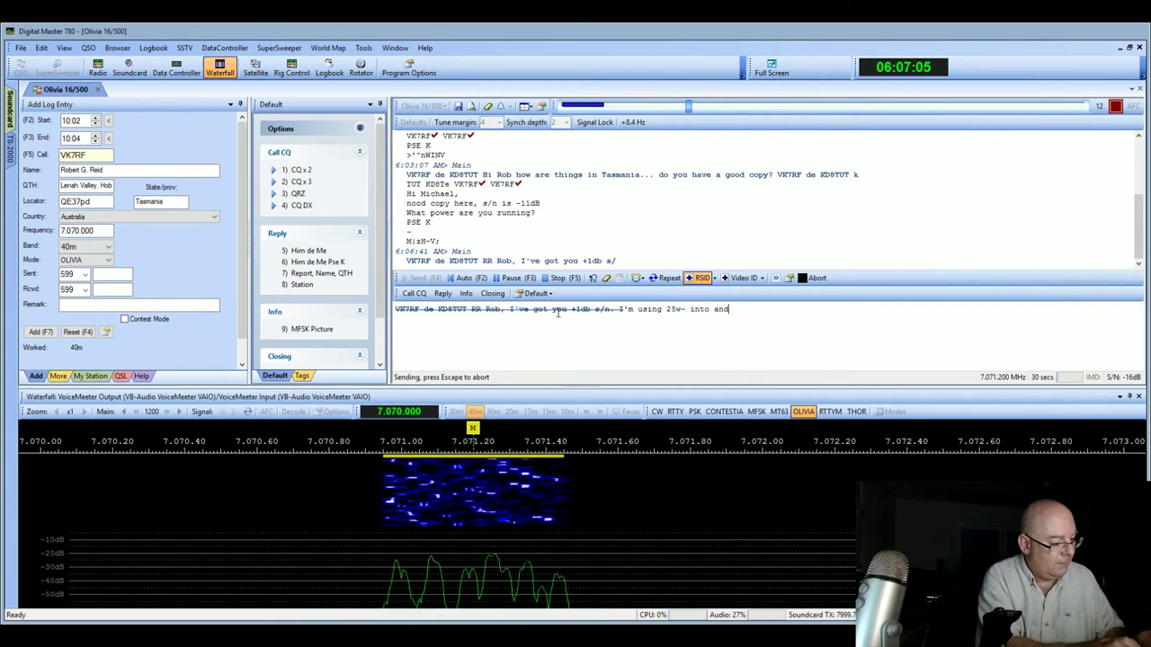
{"action": "key", "text": "BackSpace"}
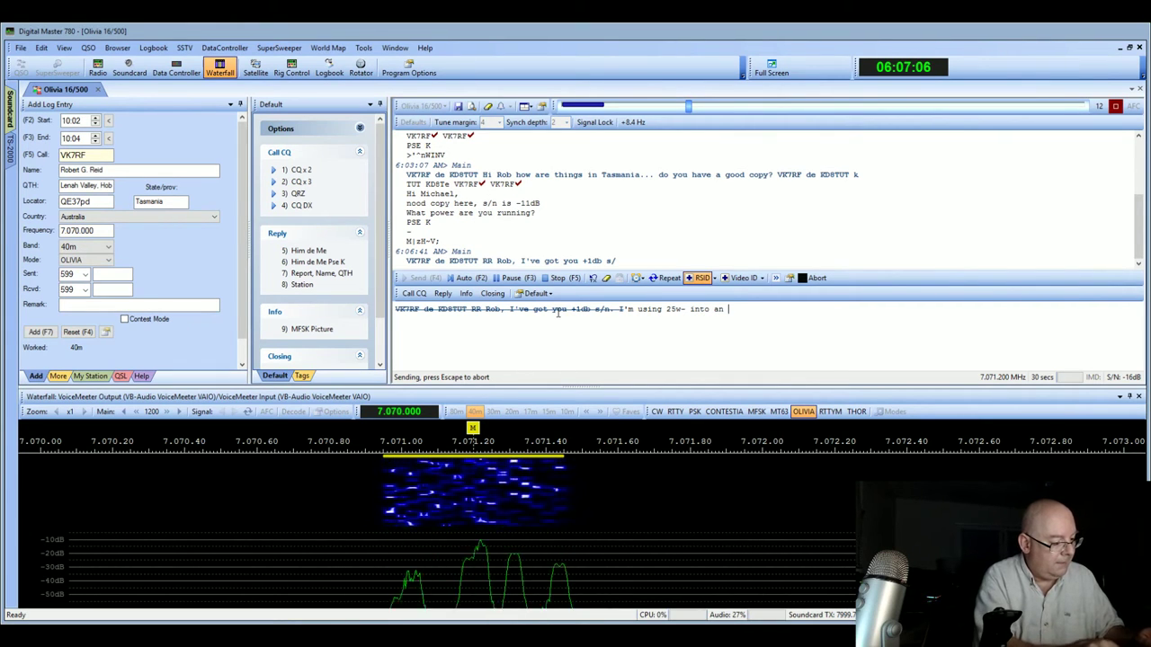
{"action": "type", "text": "OCF "}
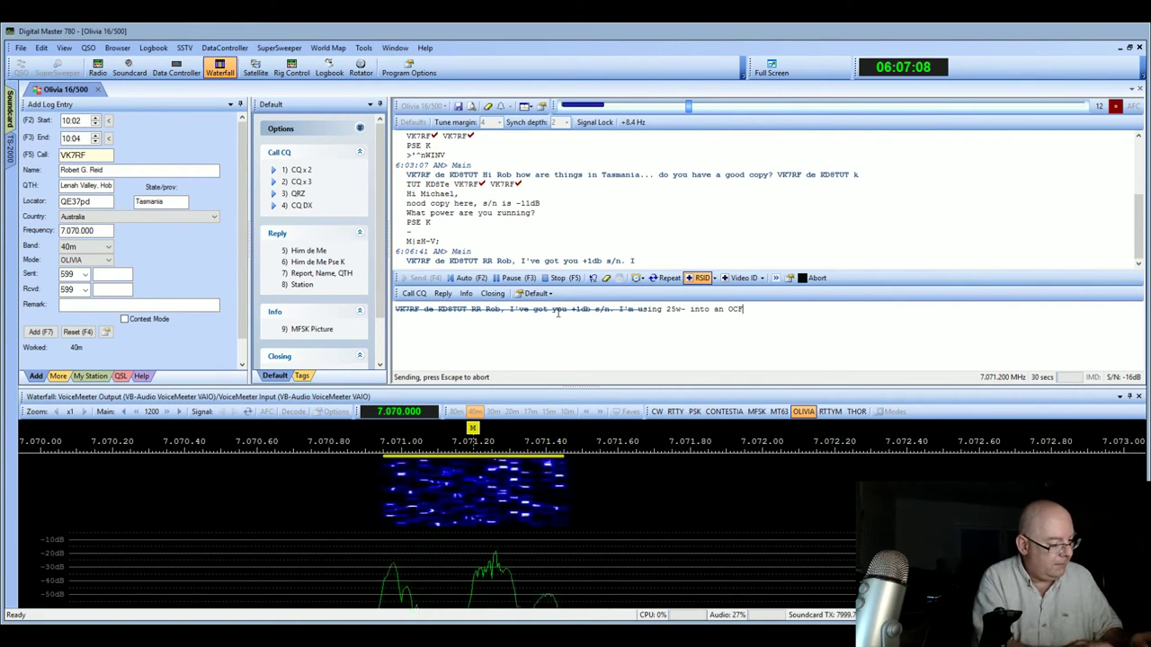
{"action": "type", "text": "Window"}
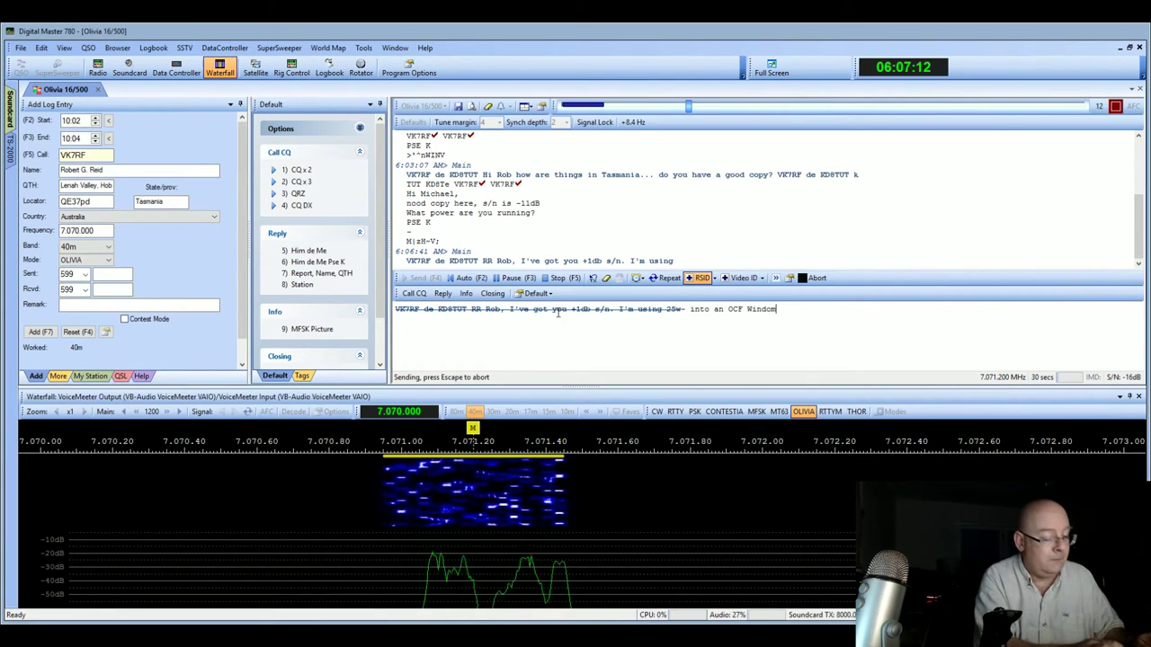
{"action": "type", "text": " up 35 feet."}
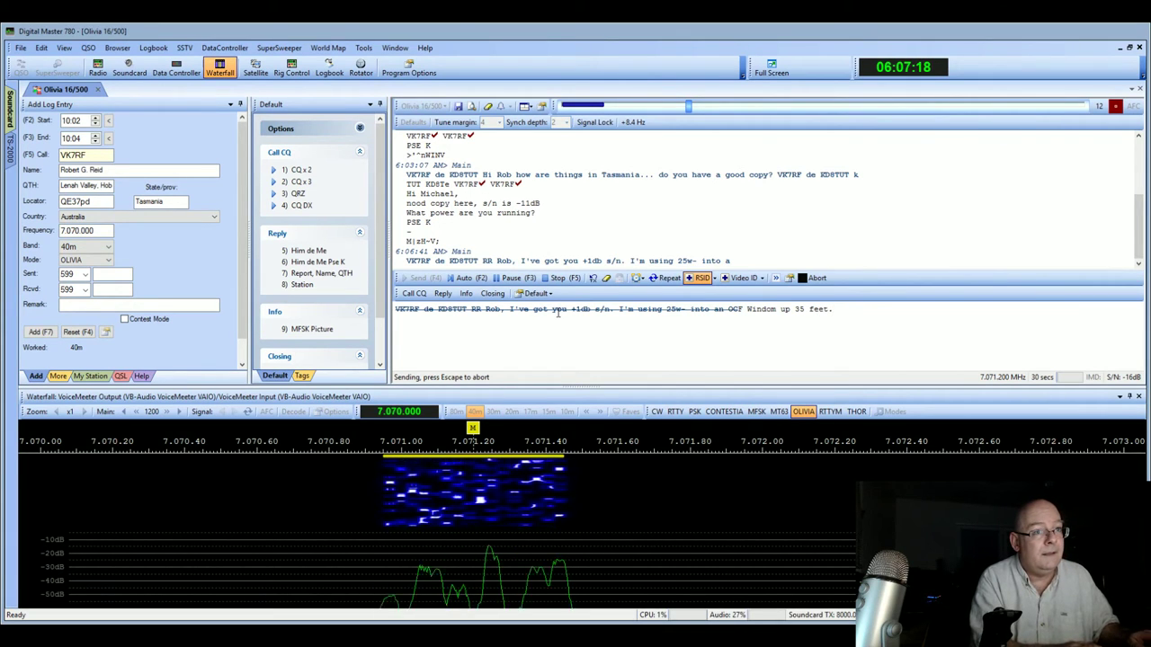
Add the equipment sentence "Radio is an Apache ANAN 100D." to the outgoing message
{"action": "type", "text": " Radi"}
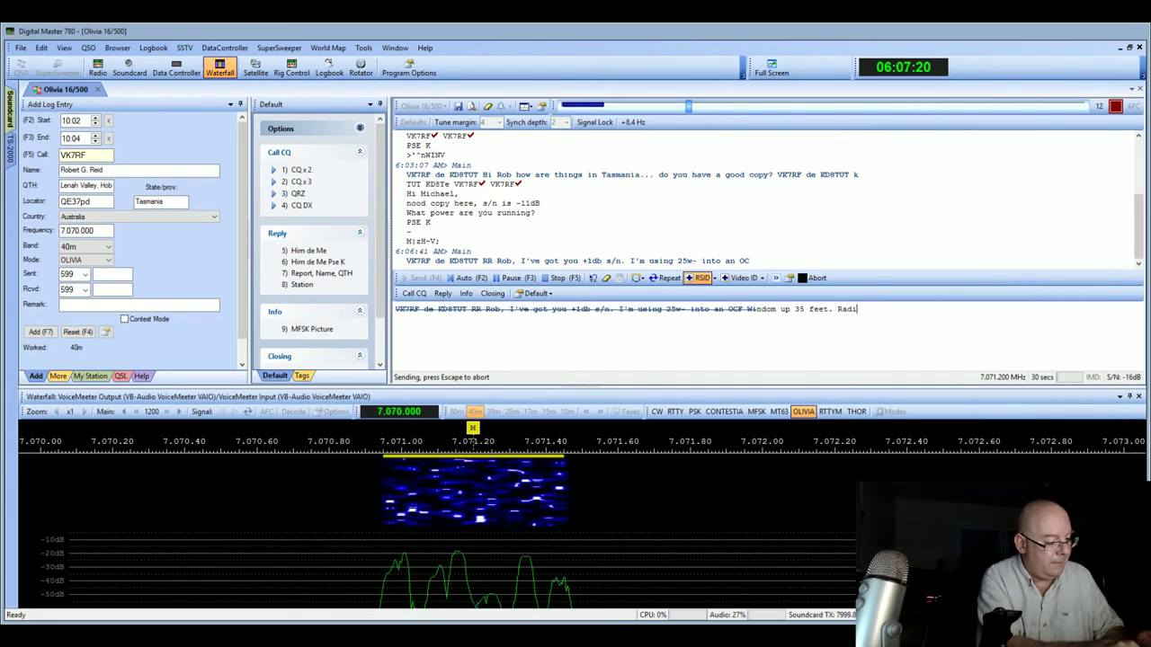
{"action": "type", "text": "o is an Apache ANA"}
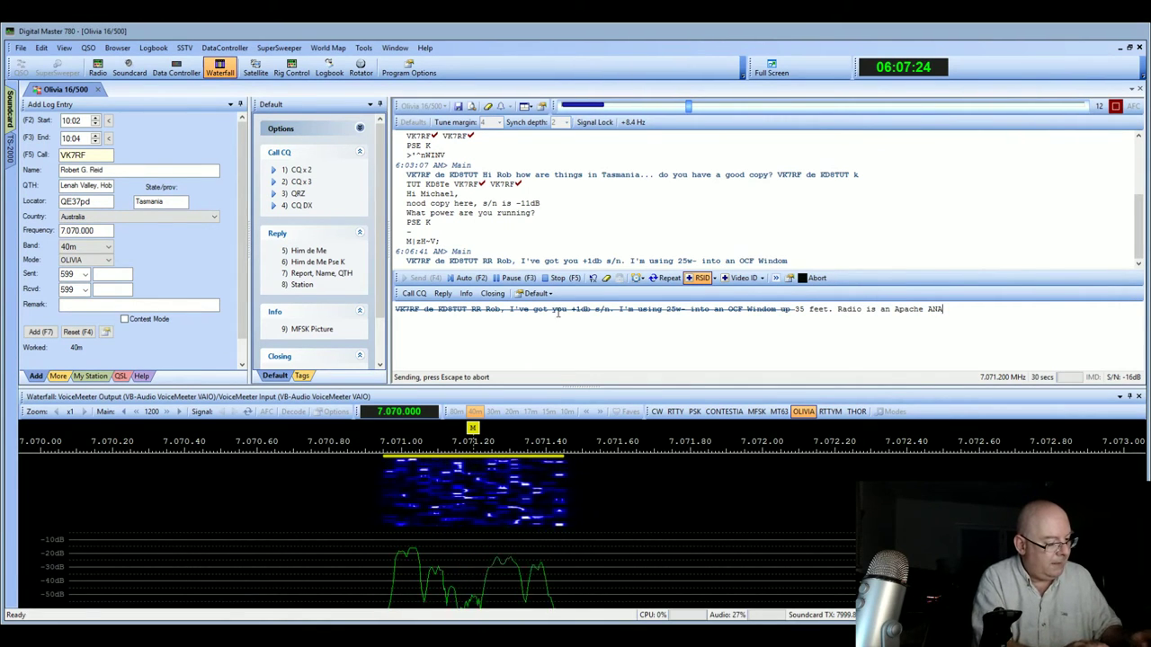
{"action": "type", "text": "N 100D"}
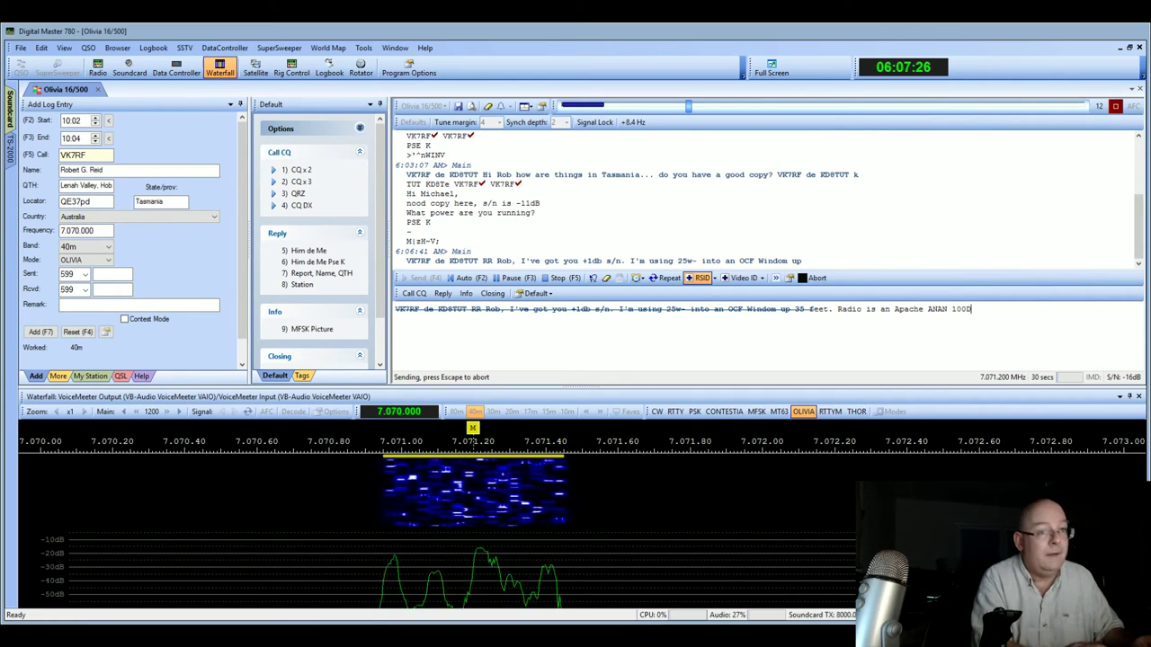
{"action": "type", "text": "."}
End the message on a separate line with "BTU", the Him de Me call sign exchange and "k <stop>"
{"action": "key", "text": "Return"}
{"action": "type", "text": "BTU:"}
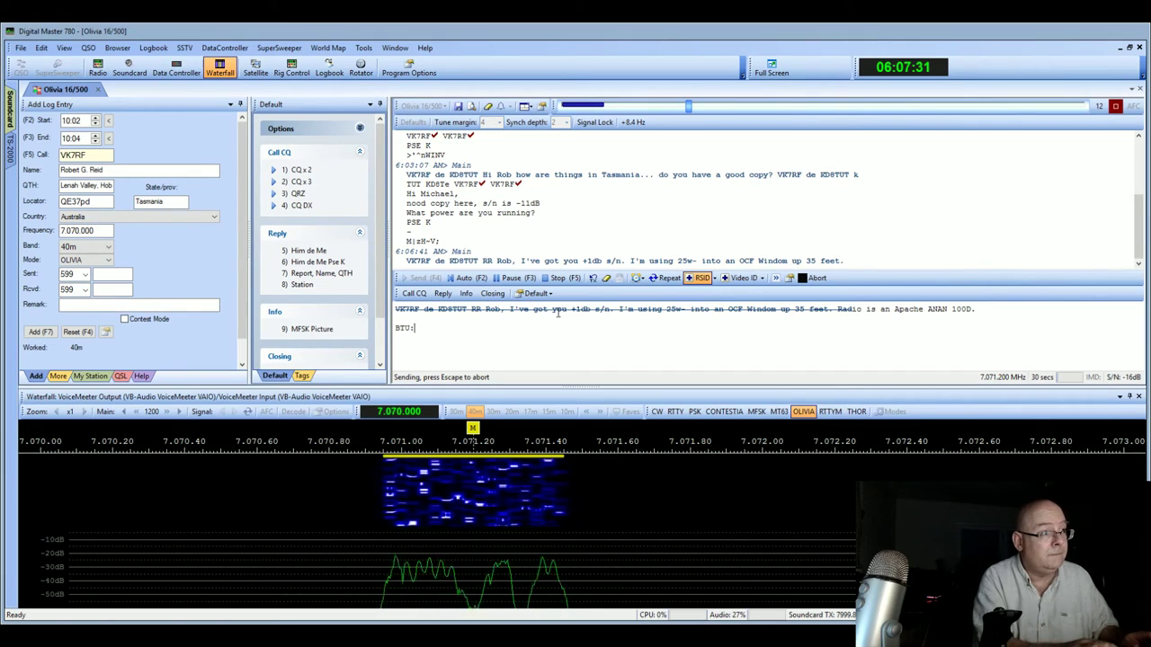
{"action": "key", "text": "BackSpace"}
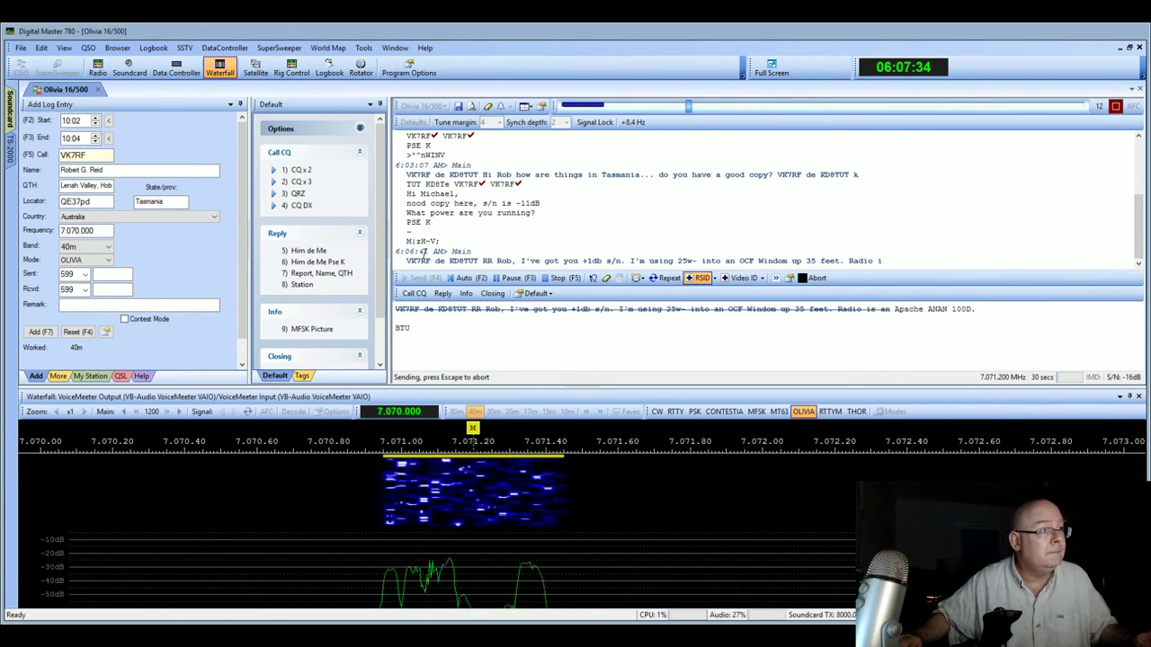
{"action": "left_click", "coordinate": [308, 250]}
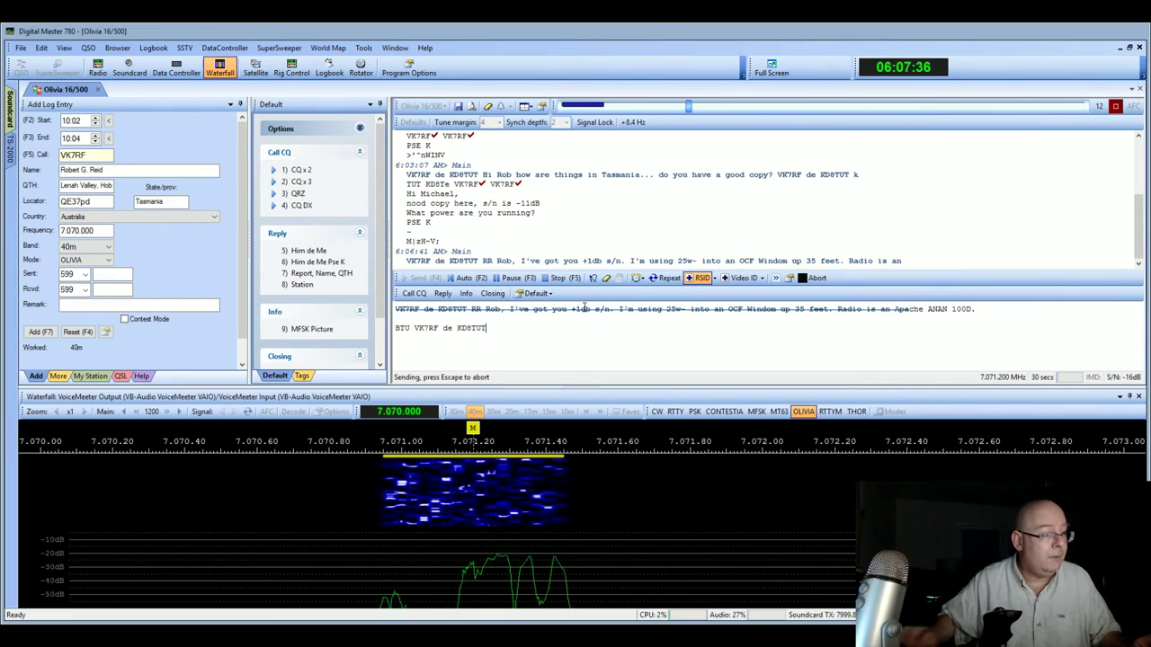
{"action": "type", "text": "k <"}
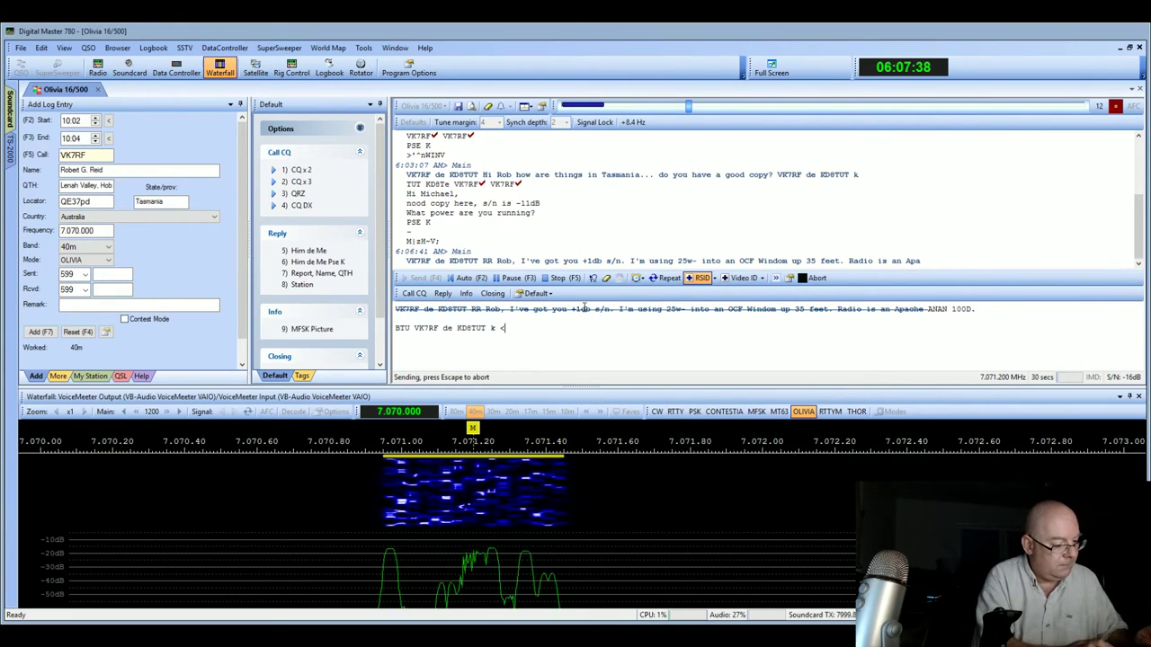
{"action": "type", "text": "stop>"}
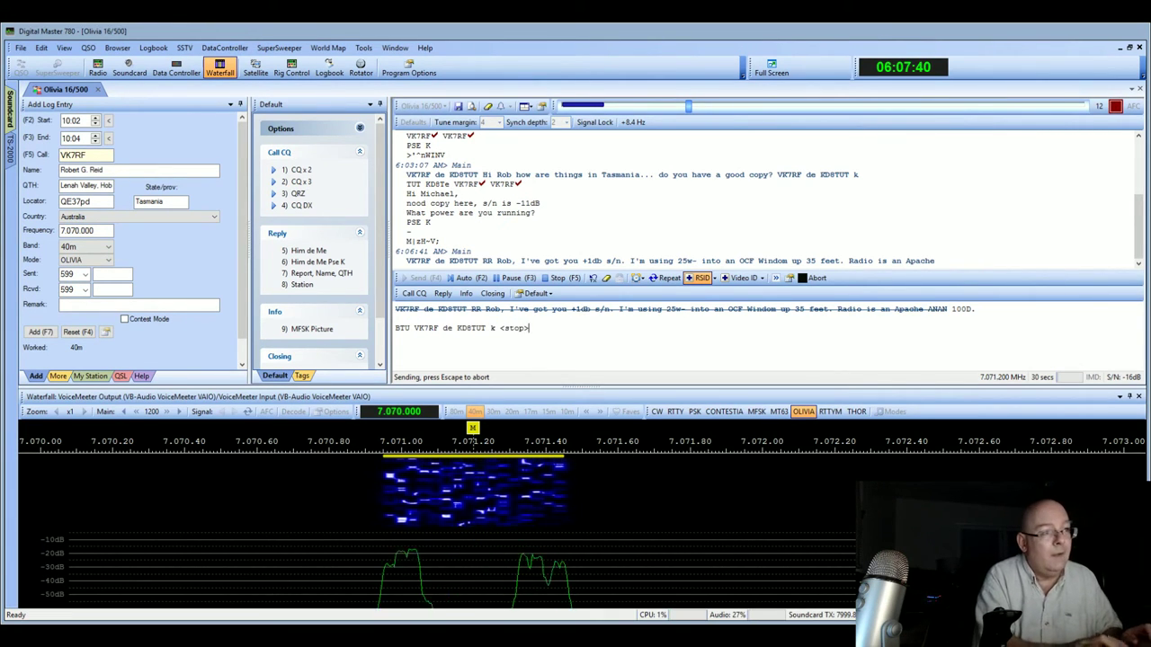